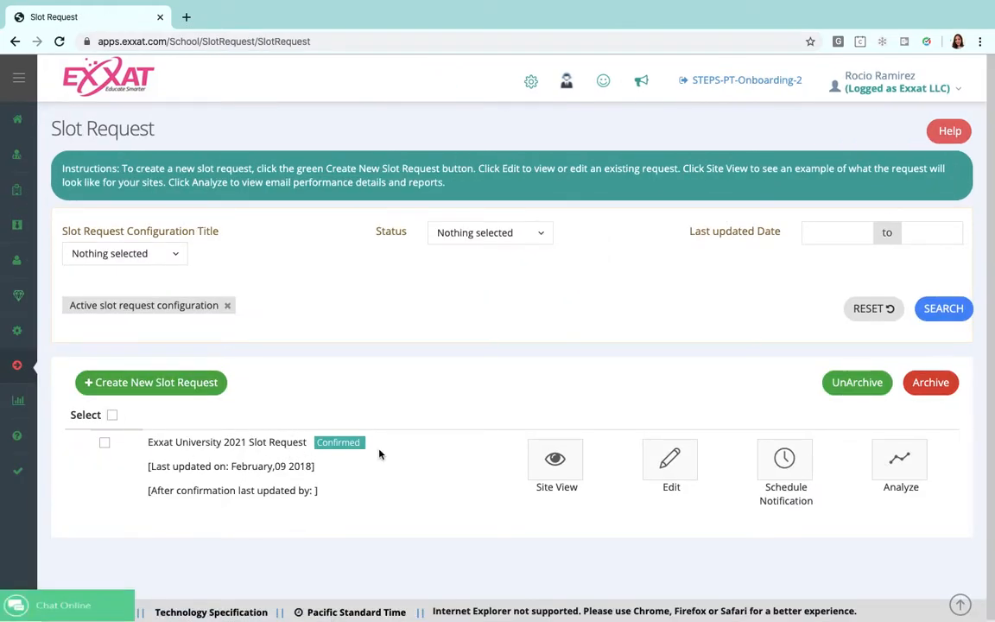
- Open the analysis of the Exxat University 2021 Slot Request and its report on sites who have not responded to the slot request
click(903, 458)
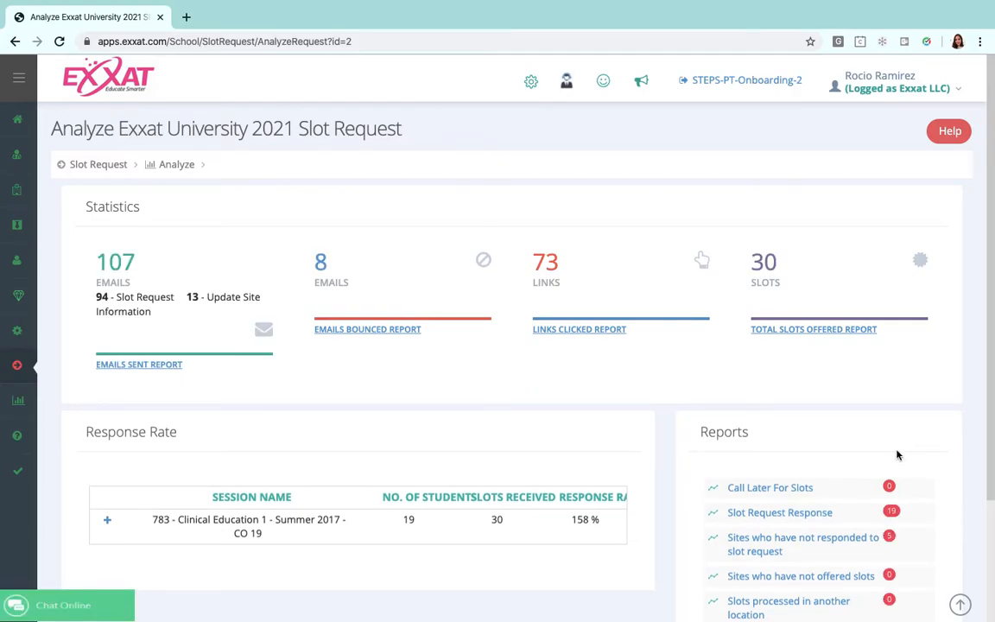
scroll(903, 458, down, 2)
scroll(897, 453, down, 1)
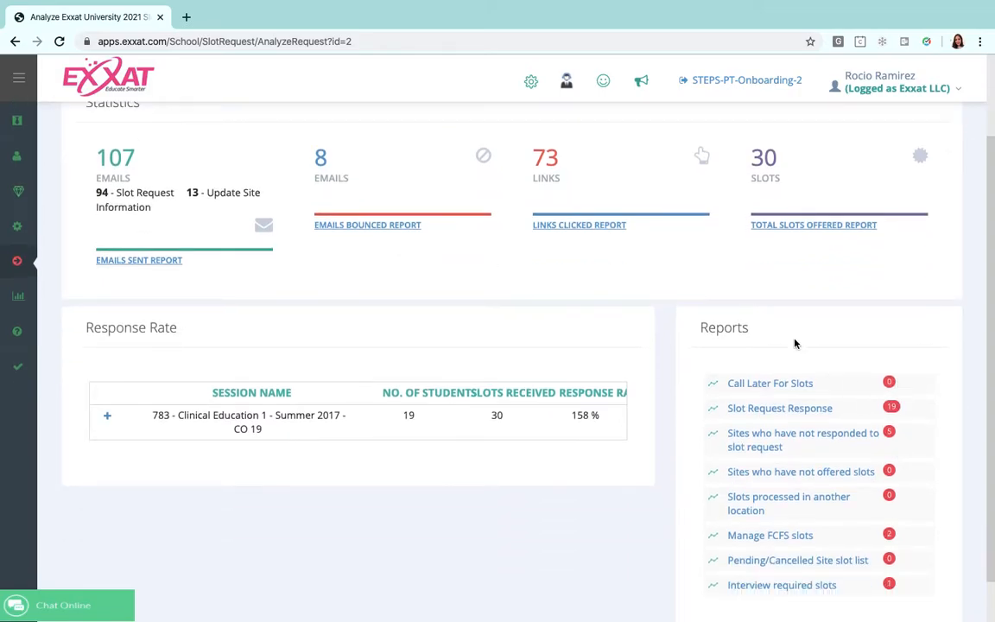
scroll(802, 467, down, 1)
scroll(804, 465, down, 1)
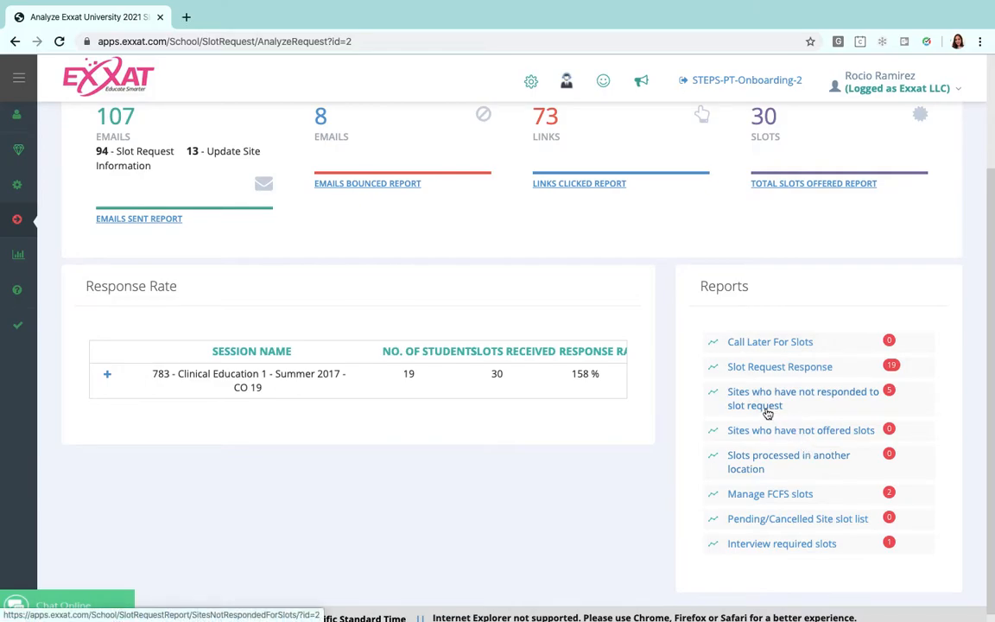
click(817, 400)
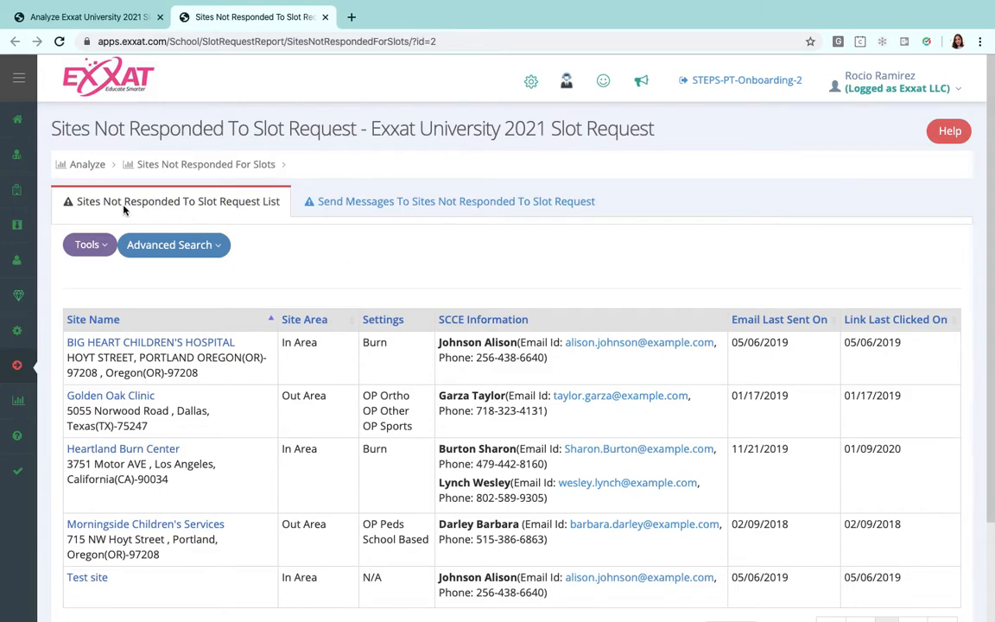
- Review the list of non-responding sites and open the section for sending messages to them
scroll(302, 287, down, 1)
scroll(300, 288, down, 2)
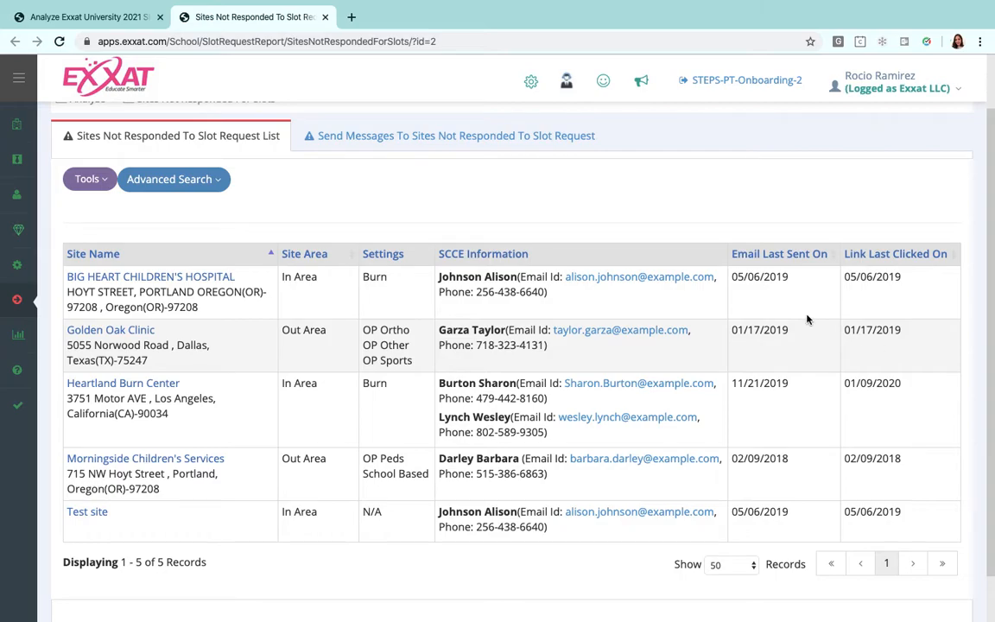
scroll(517, 195, up, 2)
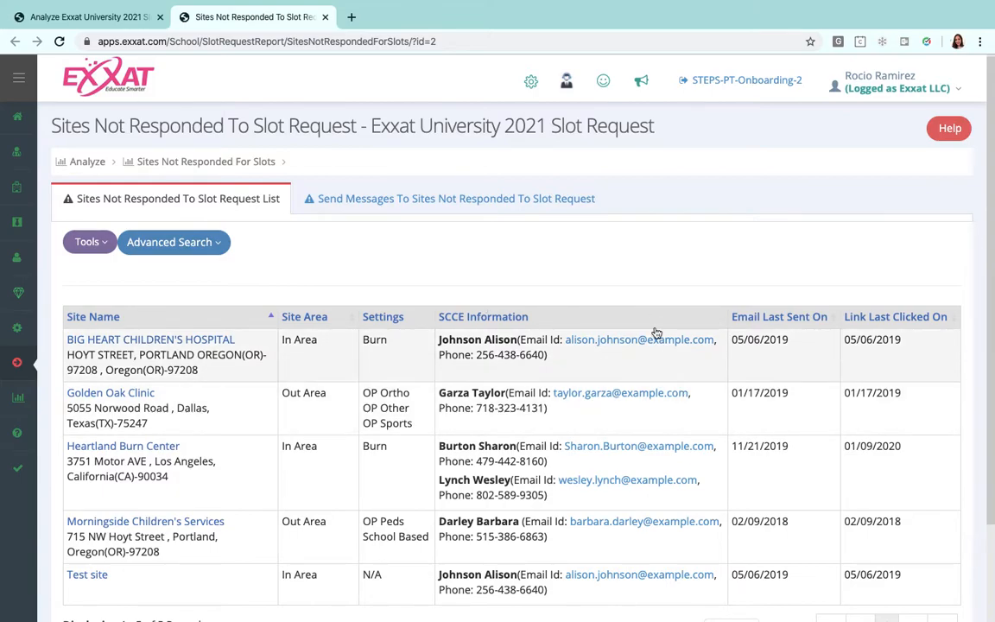
click(481, 206)
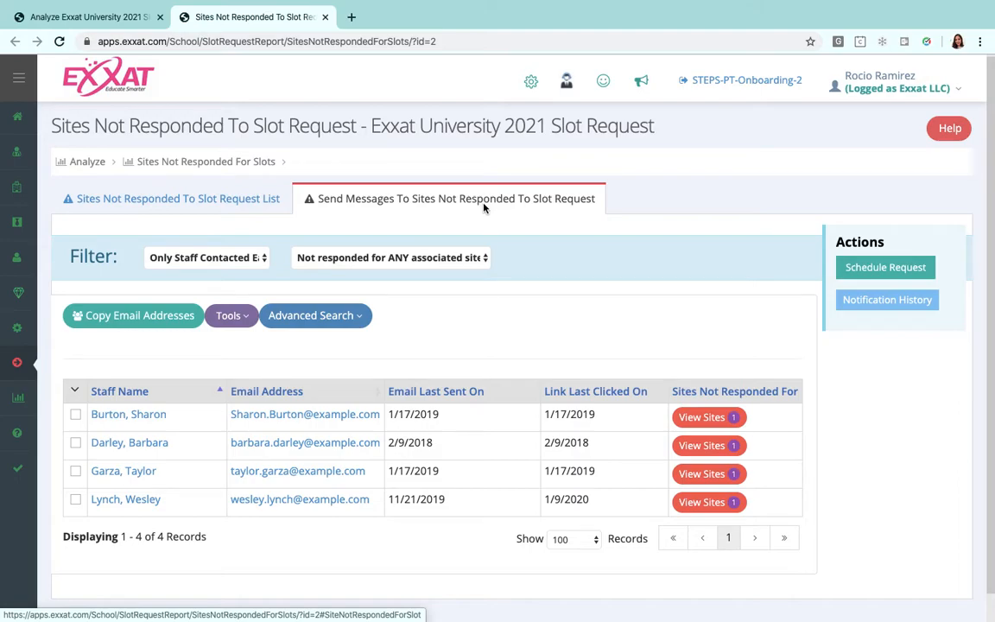
scroll(507, 219, down, 1)
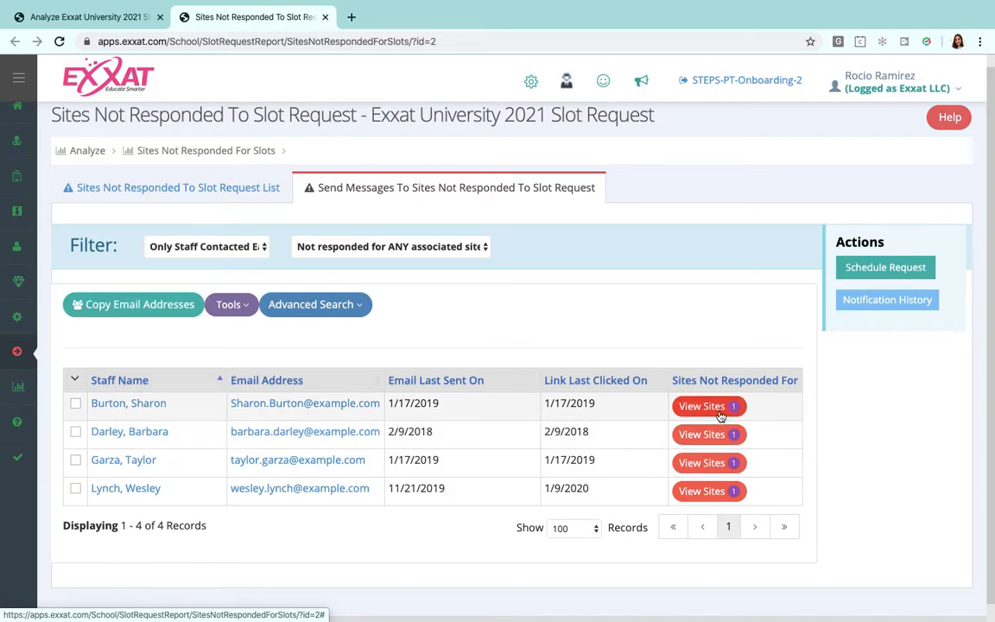
- Check the advanced search fields and the export tool available for the staff list
click(362, 305)
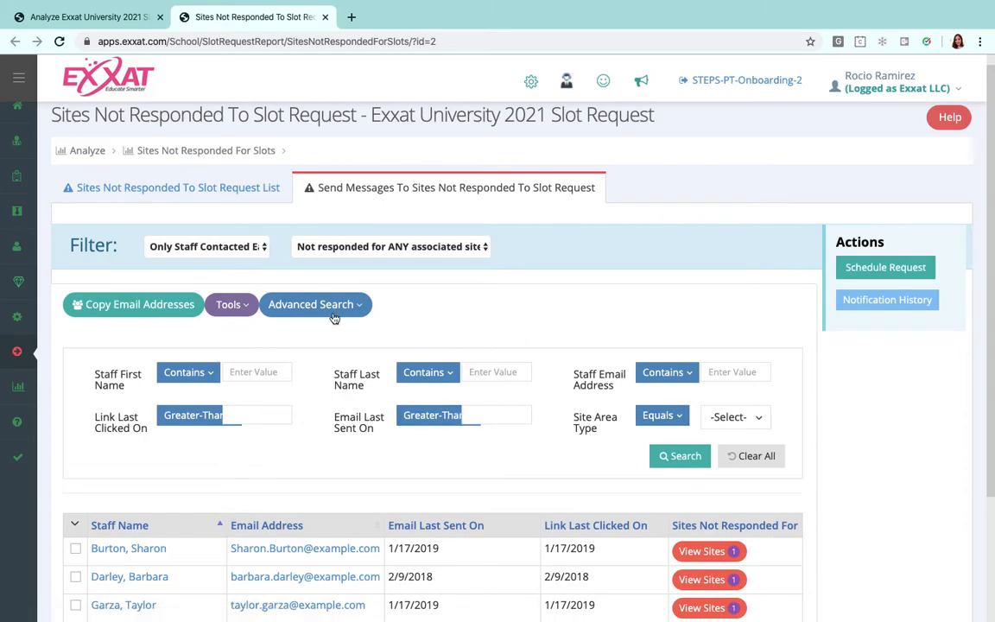
click(339, 308)
click(229, 304)
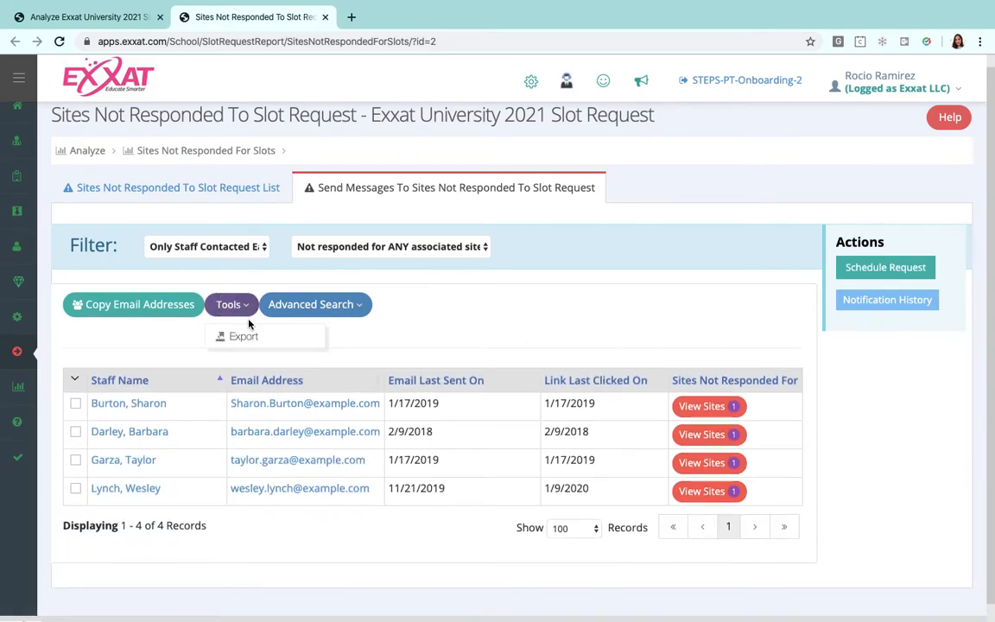
click(184, 341)
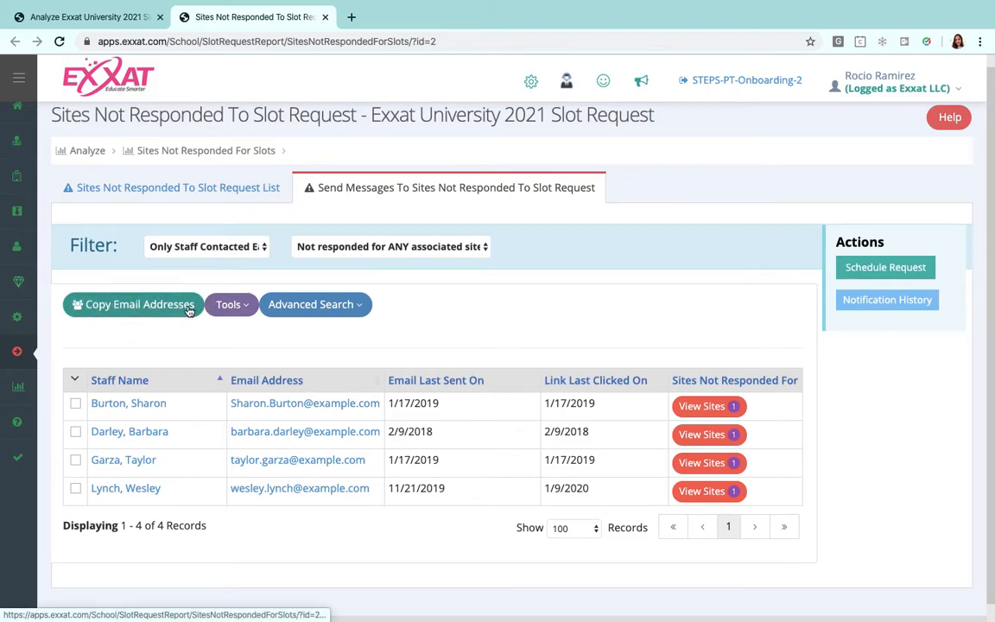
scroll(475, 294, up, 1)
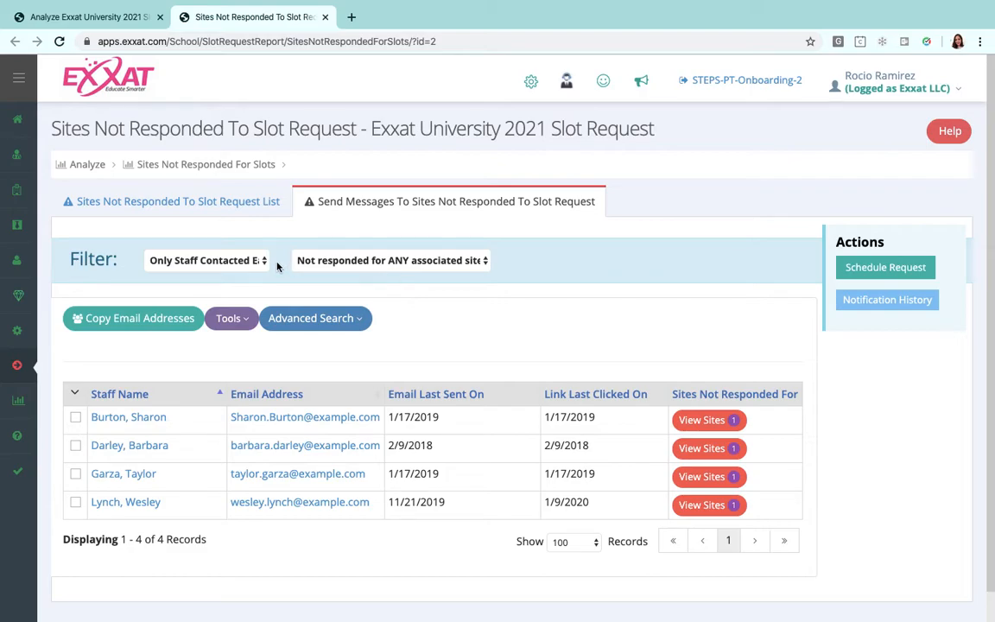
- Check the choices offered by the associated-sites filter and the contacted-staff filter
click(335, 261)
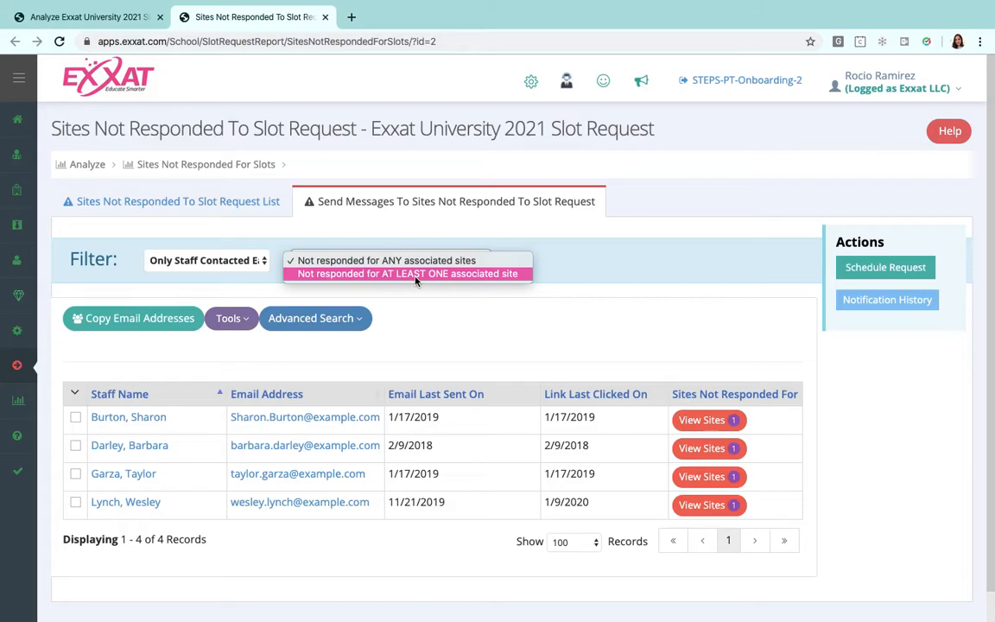
click(299, 245)
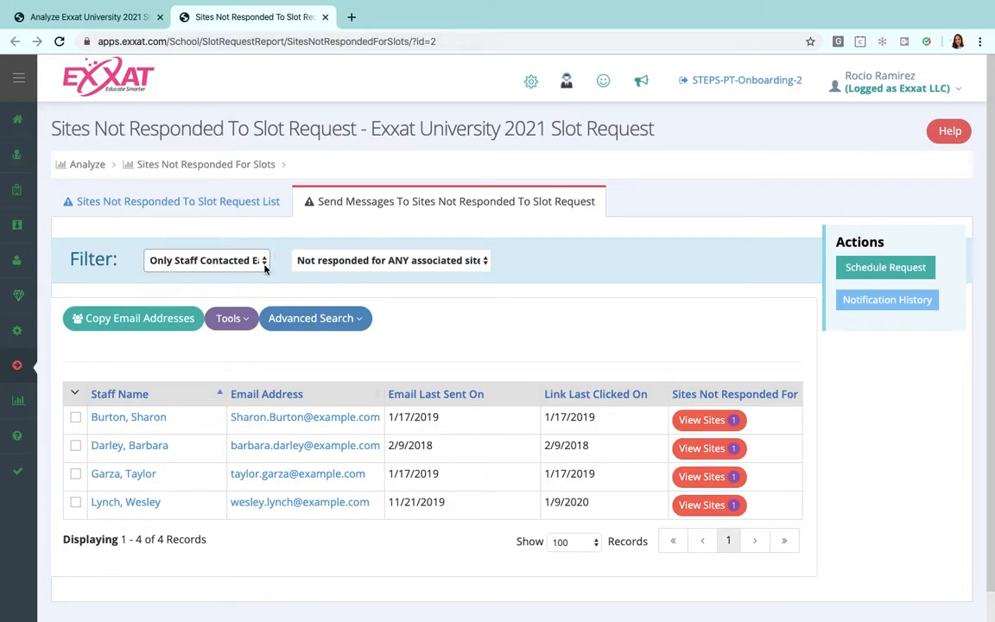
click(259, 262)
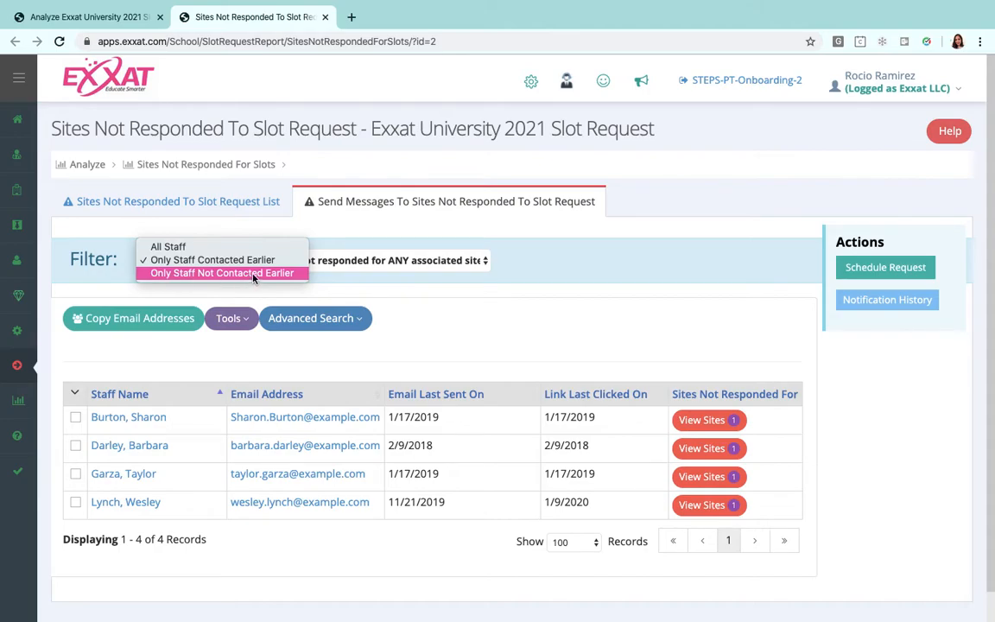
click(386, 287)
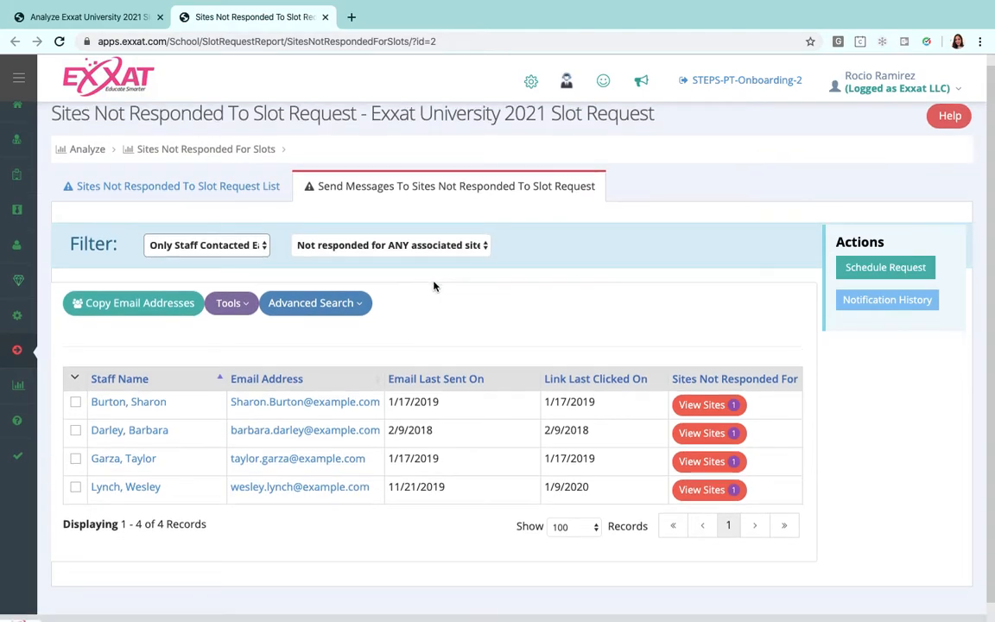
- Select the first staff member in the list and start a schedule request for them
scroll(394, 276, down, 1)
click(76, 385)
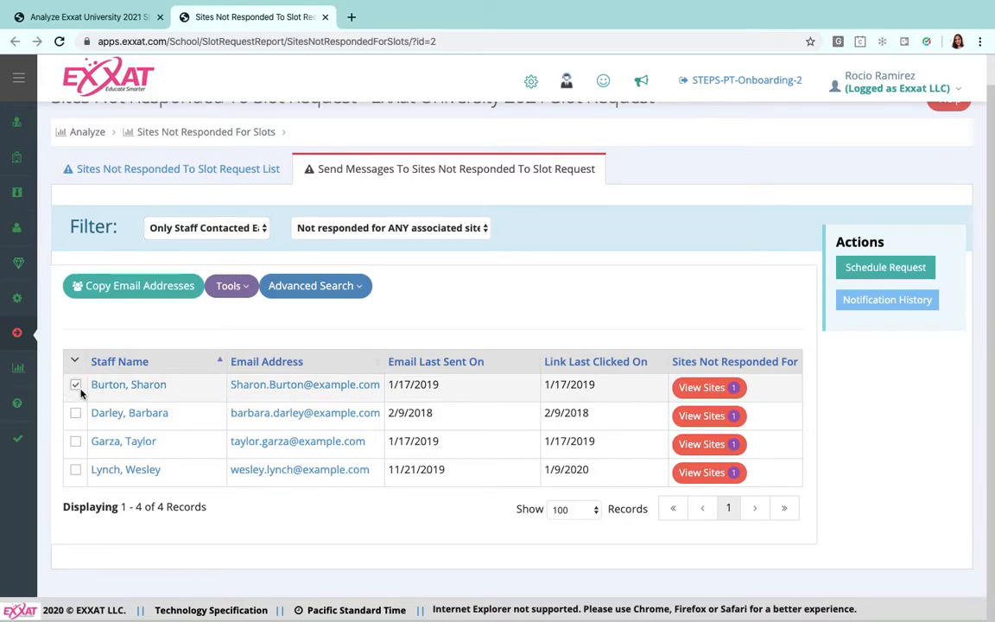
click(864, 269)
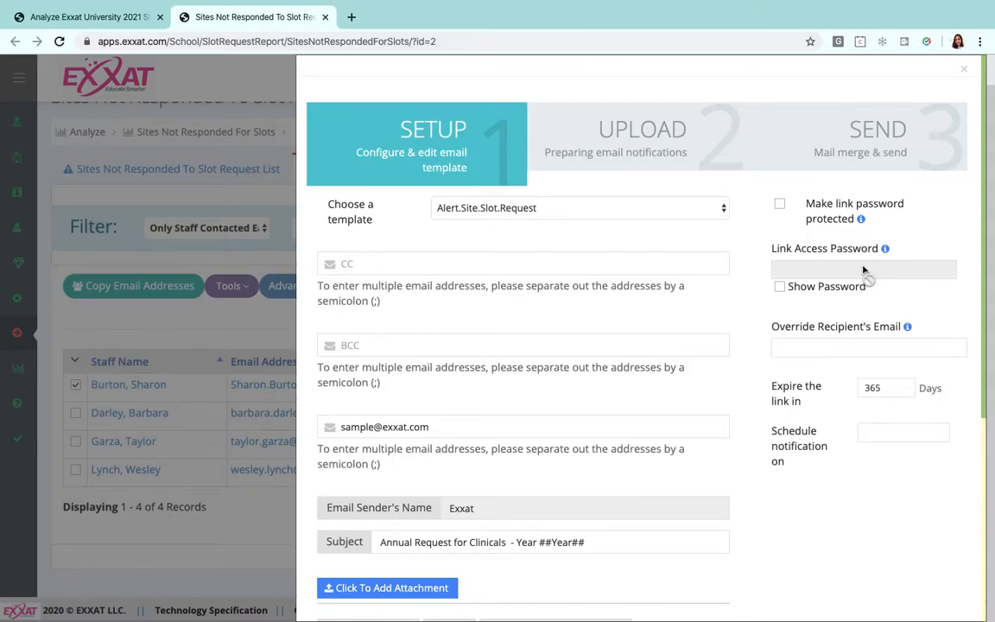
- Examine the available email templates and the copy, reply address, sender and subject settings of the notification
scroll(716, 251, down, 3)
scroll(717, 251, up, 4)
click(708, 210)
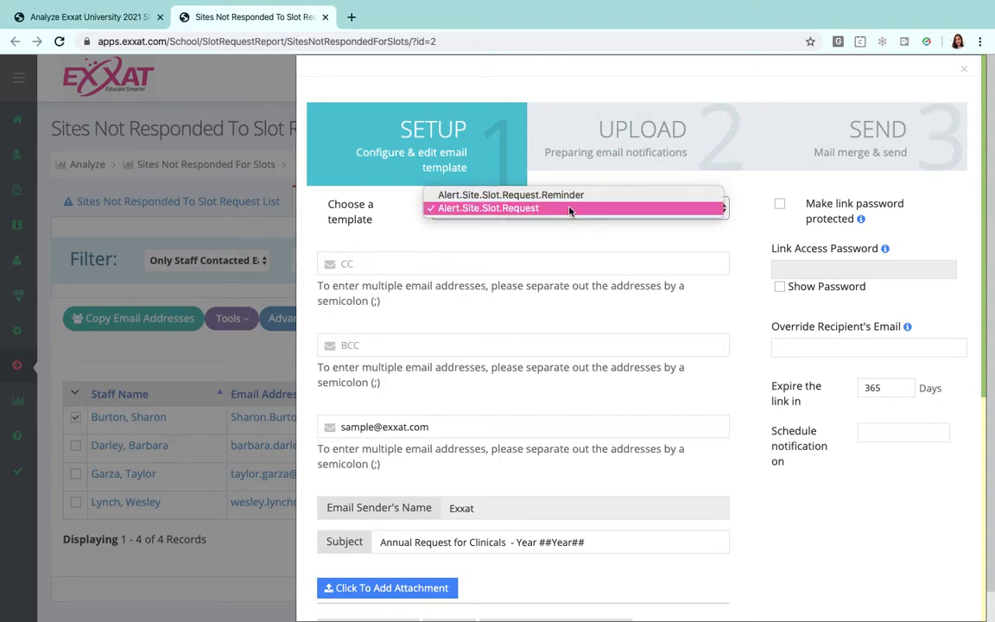
click(567, 236)
scroll(519, 228, down, 5)
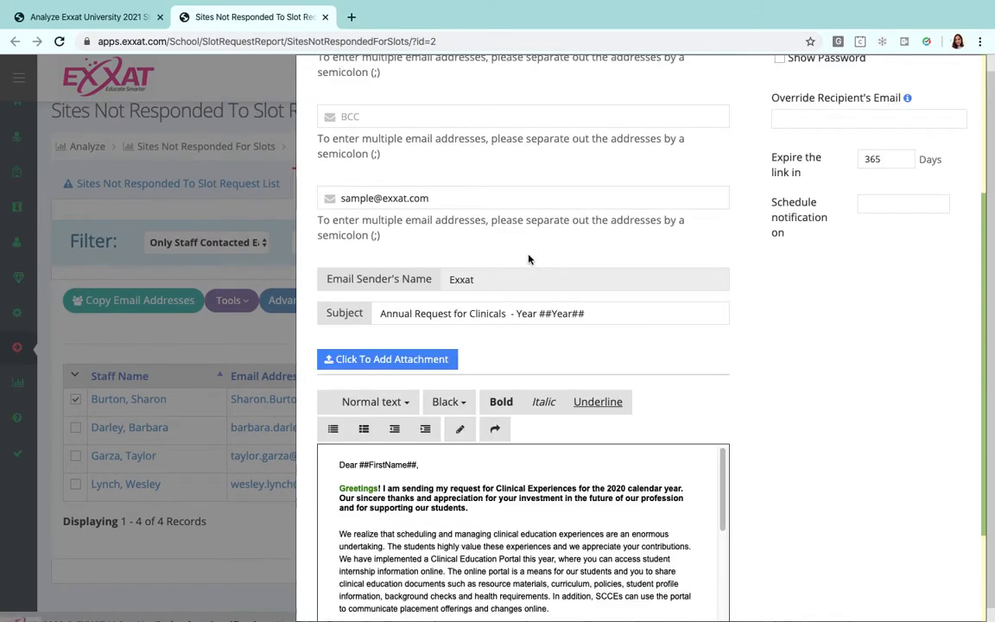
drag(449, 198, 372, 183)
click(371, 183)
scroll(451, 194, up, 5)
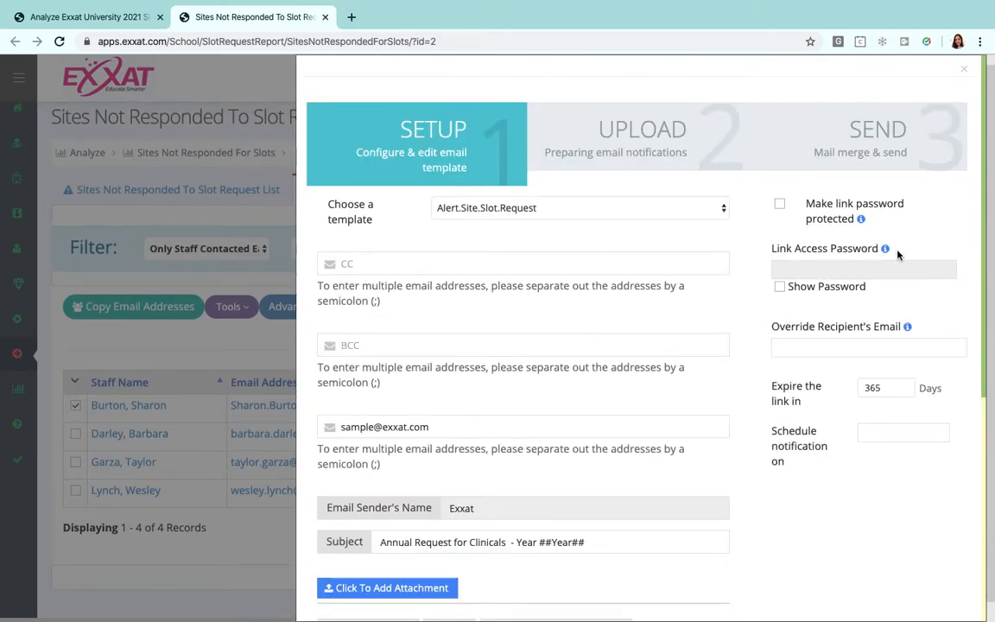
- Examine the recipient override, link expiration and scheduling settings and the body of the email template
scroll(848, 258, down, 3)
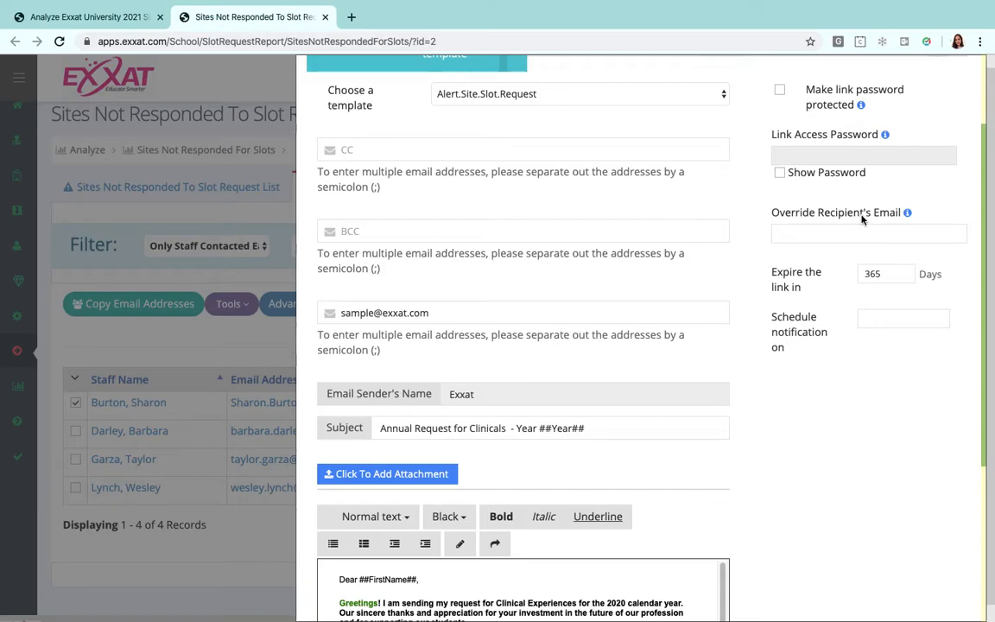
scroll(778, 233, down, 3)
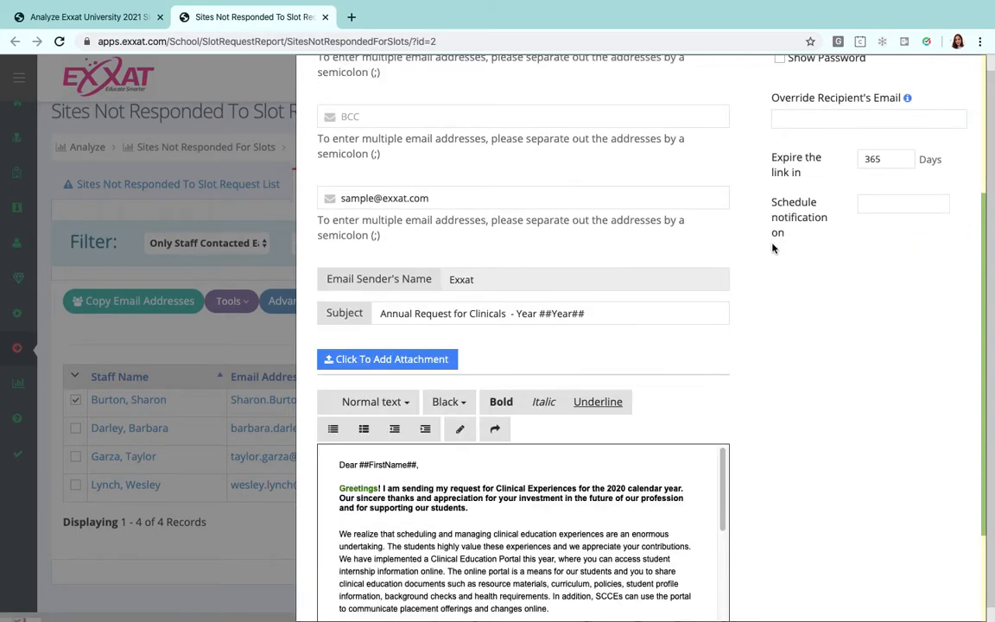
drag(773, 156, 892, 166)
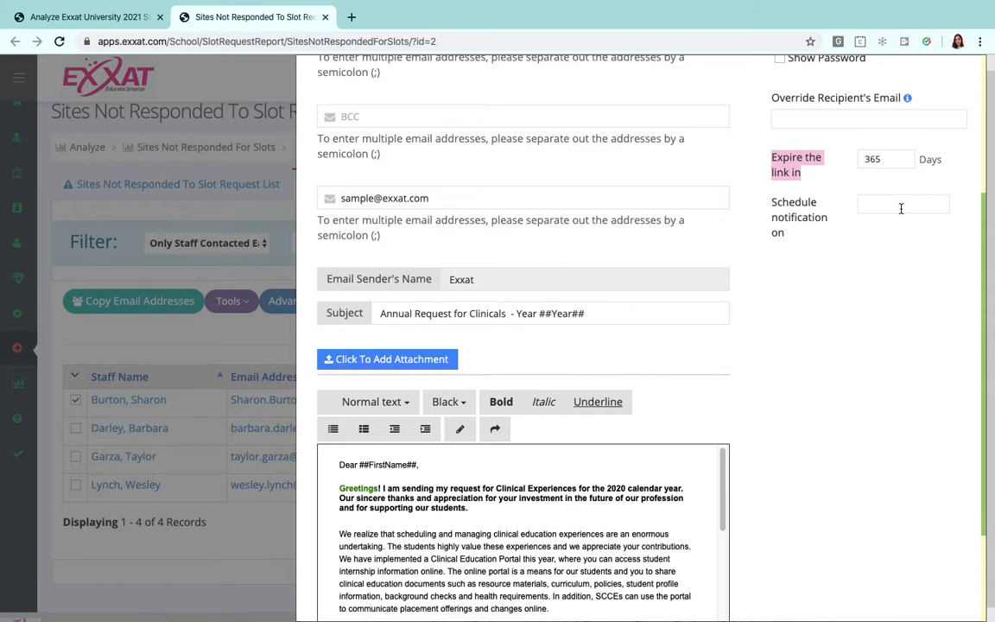
scroll(742, 246, down, 3)
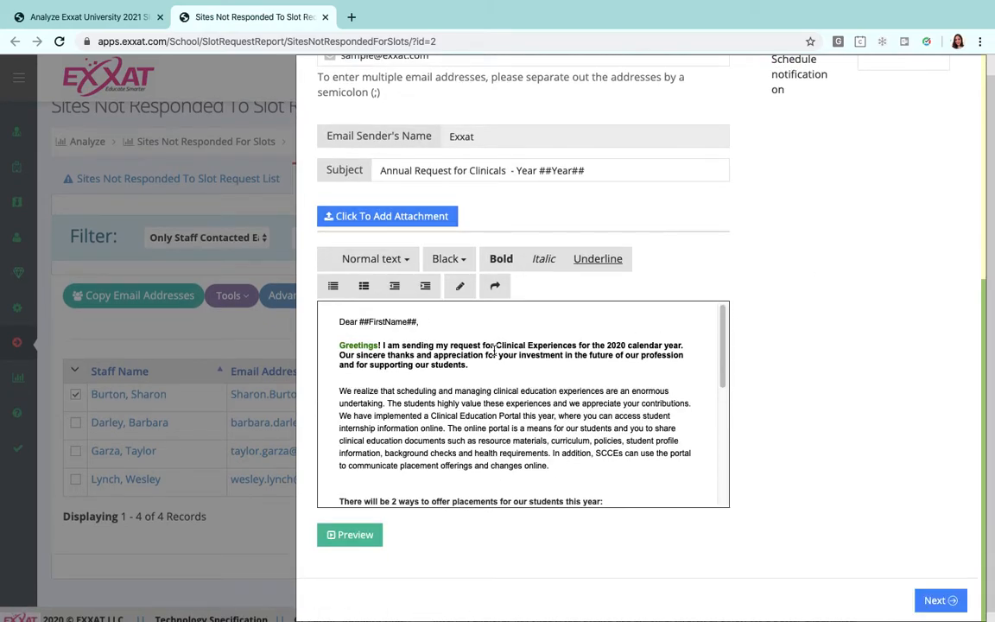
mouse_move(724, 331)
mouse_down()
mouse_move(724, 416)
mouse_move(726, 311)
mouse_up()
scroll(864, 432, down, 1)
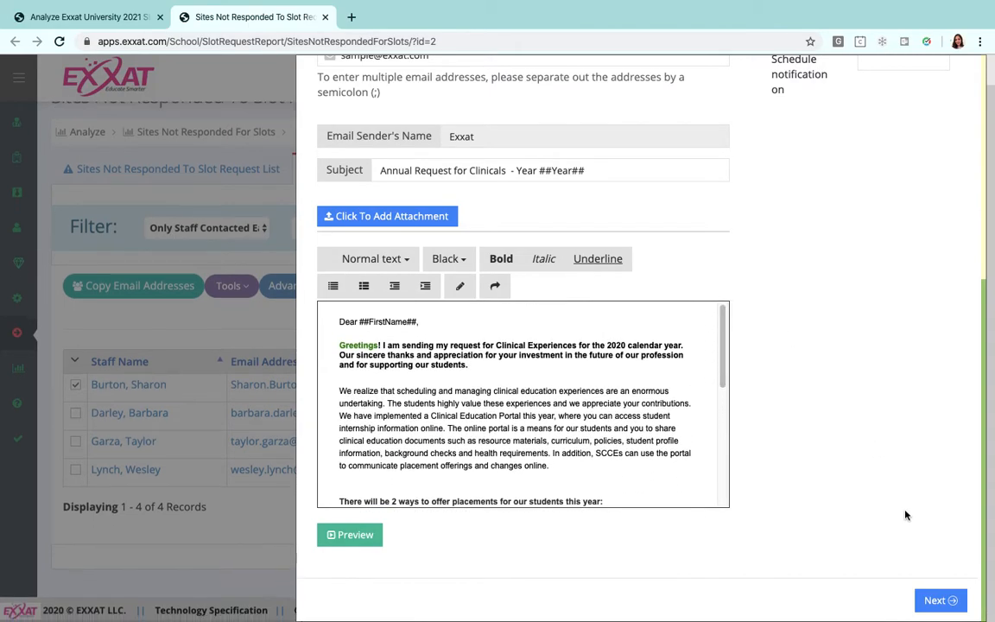
- Schedule the notification for 6 April 2020 at 8:00 AM and proceed to the upload stage
scroll(915, 314, up, 3)
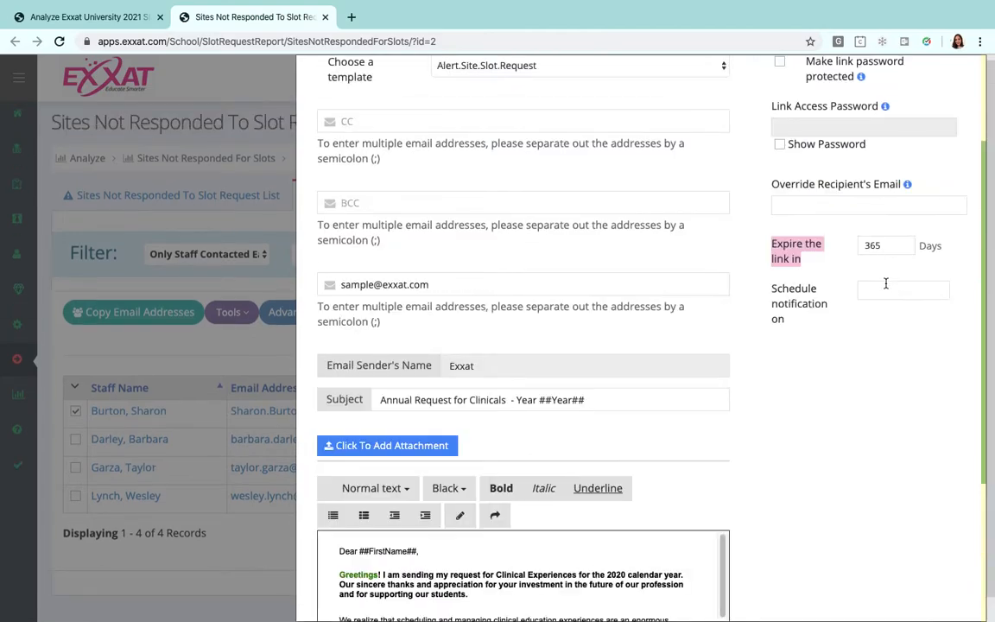
click(887, 288)
click(895, 387)
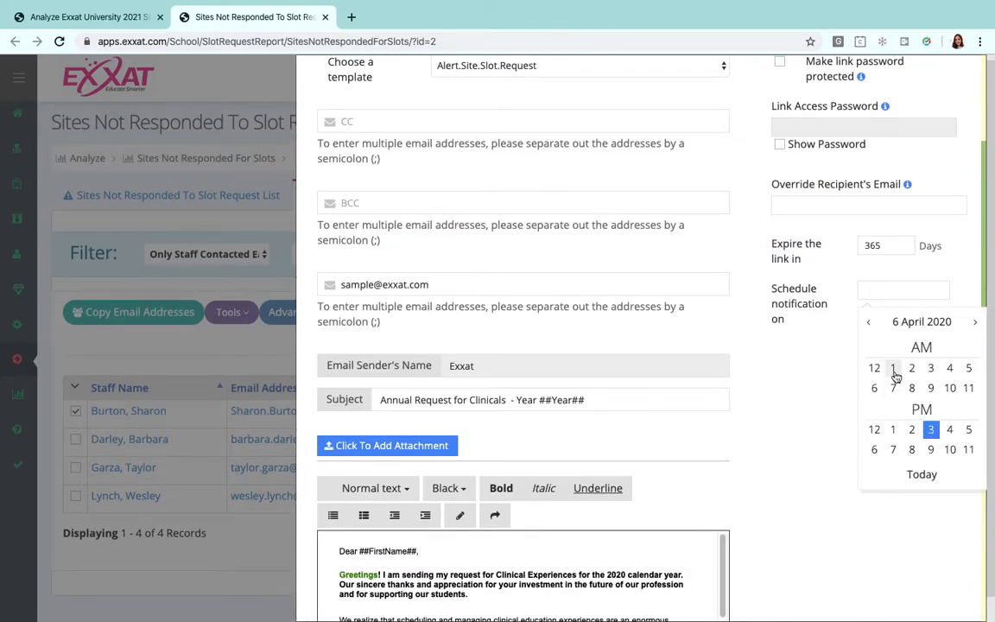
click(913, 390)
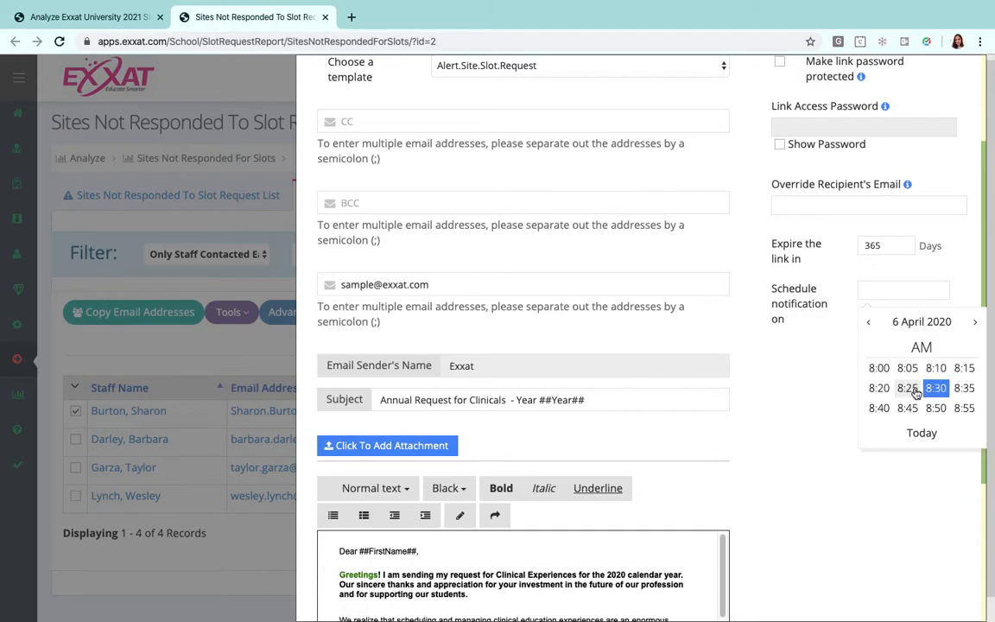
click(879, 368)
scroll(788, 341, down, 3)
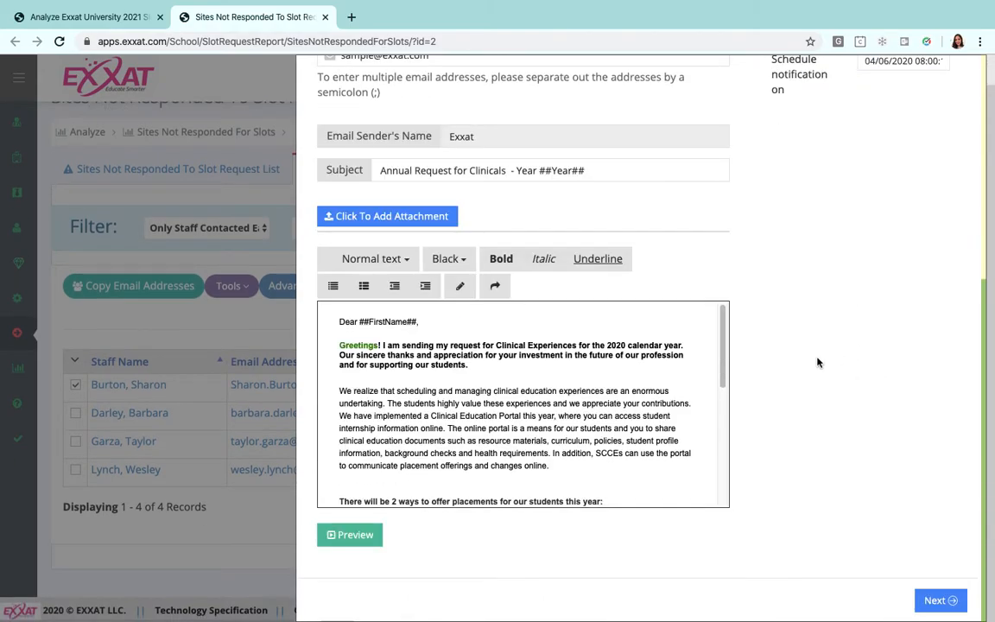
click(929, 599)
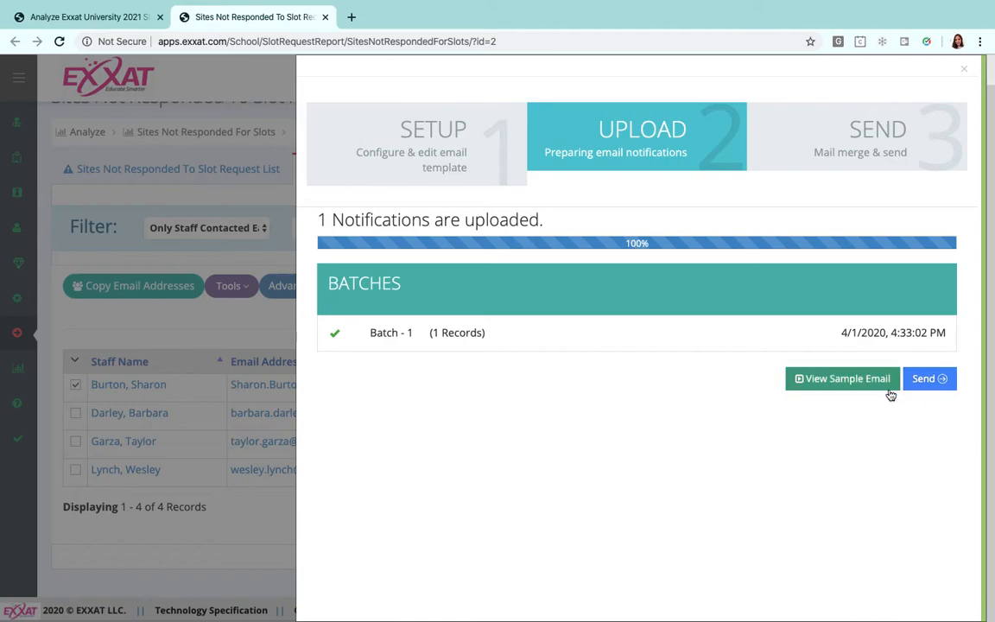
- View the sample email from greeting to closing and close the preview
click(862, 384)
scroll(417, 308, down, 1)
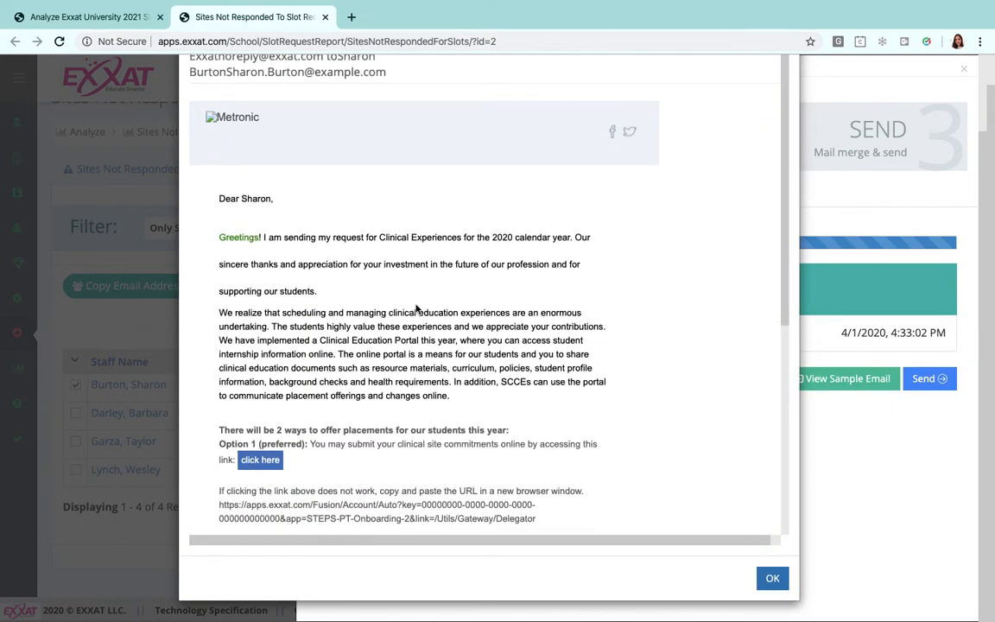
scroll(417, 308, down, 3)
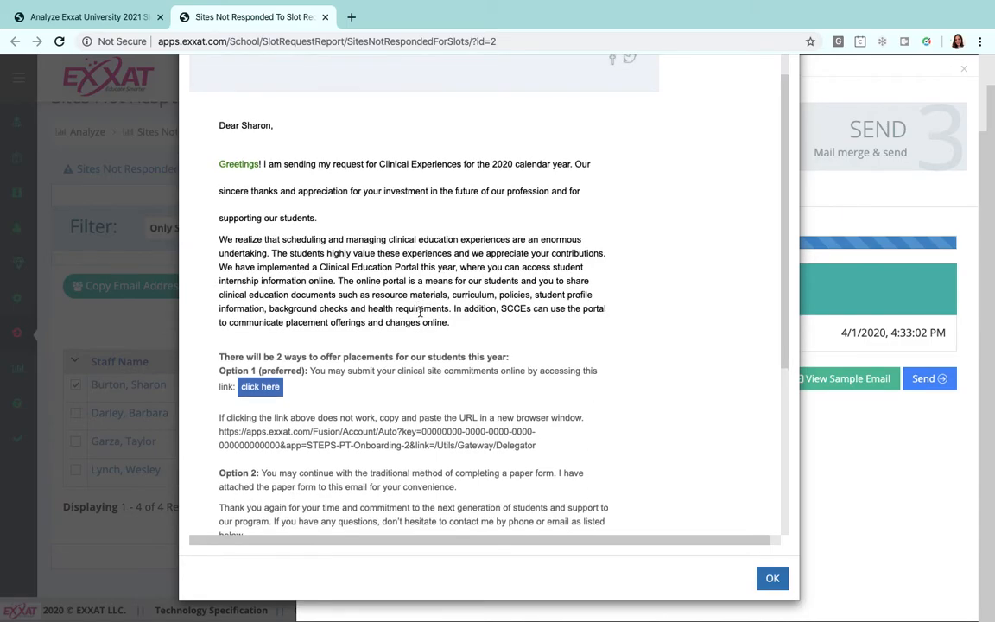
scroll(420, 313, down, 3)
scroll(416, 337, up, 5)
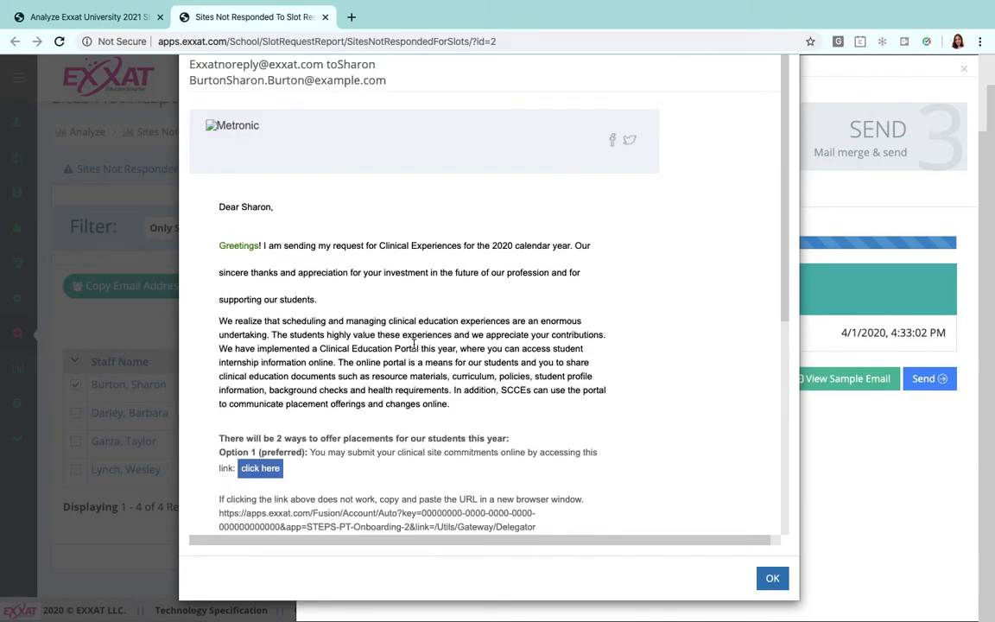
scroll(645, 299, up, 2)
click(785, 83)
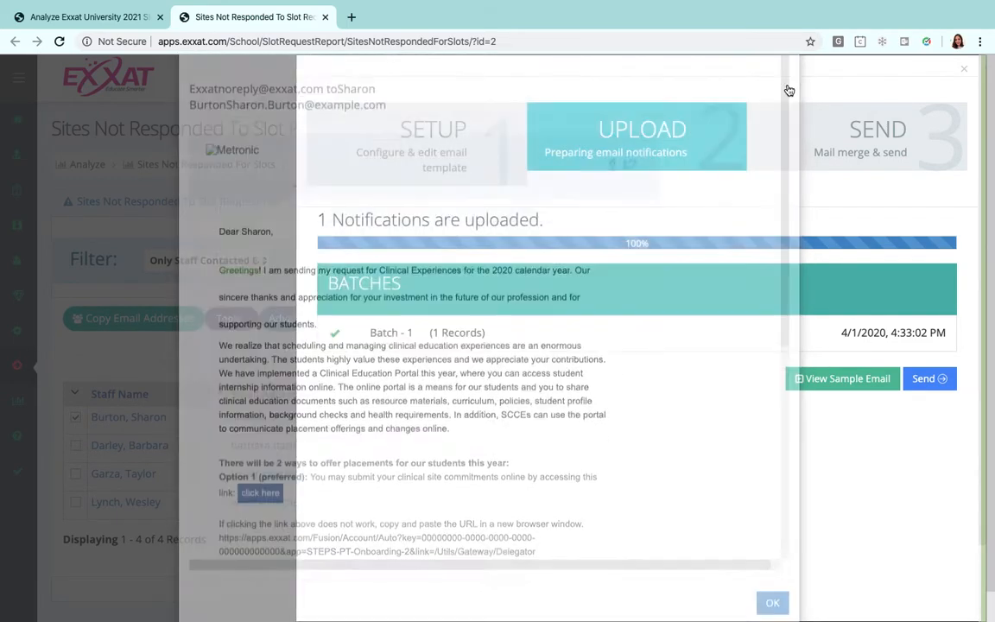
- Send the uploaded batch for scheduled delivery, confirm it, check the scheduled date and close the notification wizard
click(937, 384)
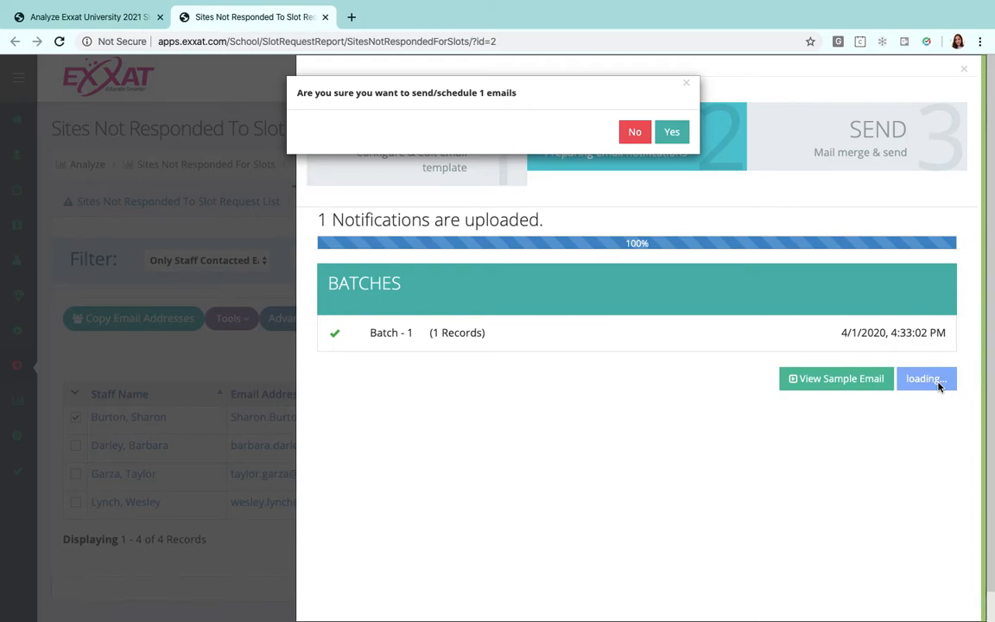
click(672, 133)
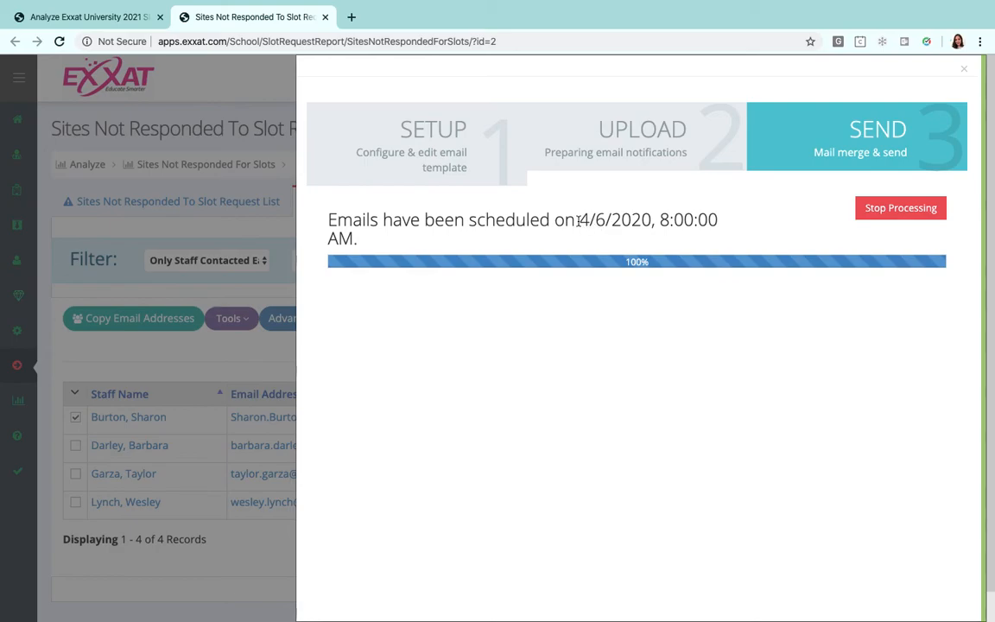
drag(578, 220, 659, 221)
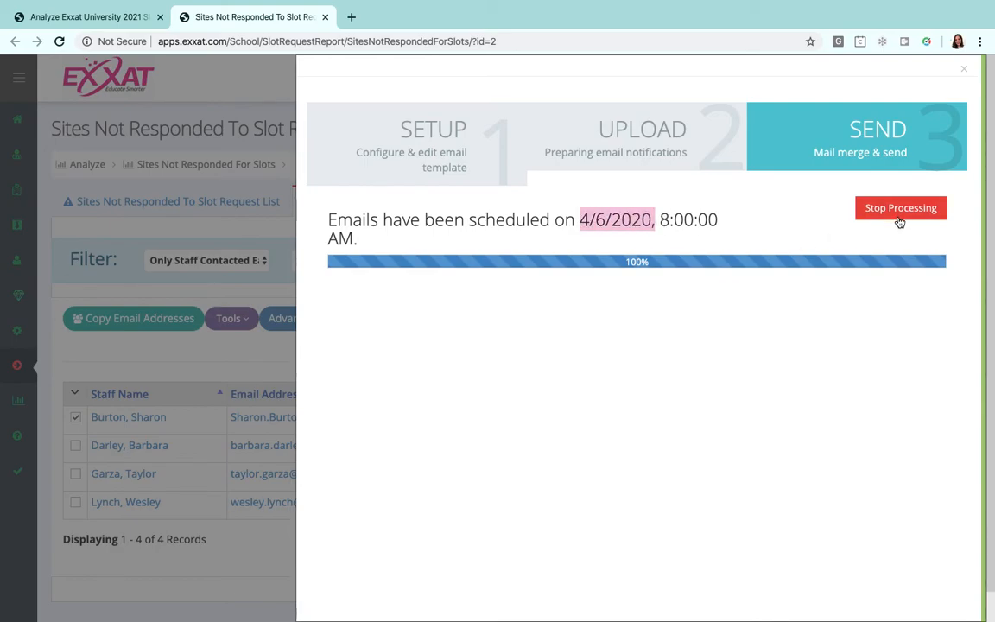
click(965, 70)
mouse_move(967, 76)
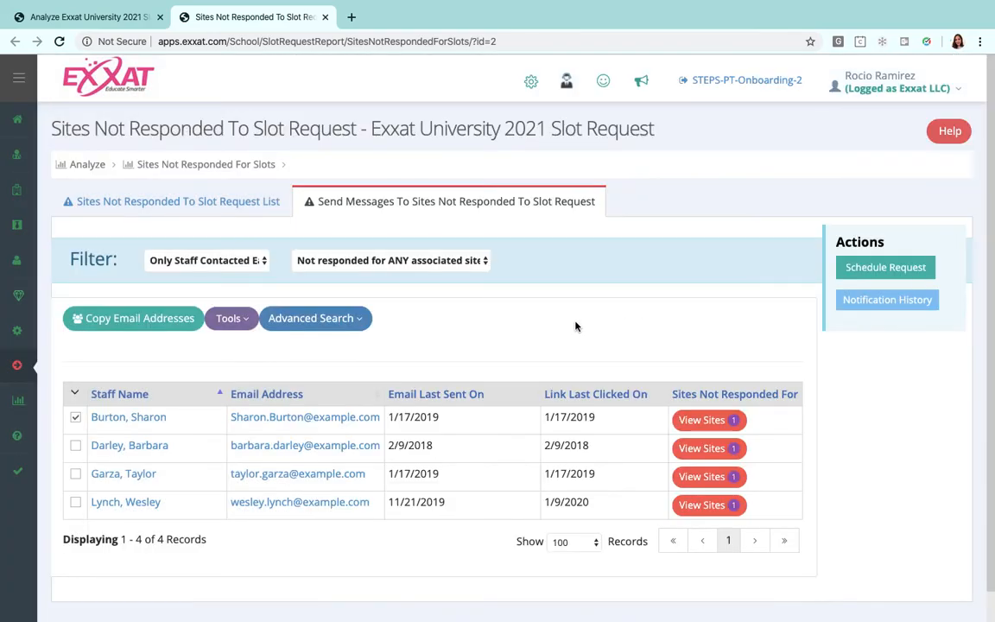
- Check the newly scheduled site-slot-request entry in the notification history, view its mail merge details and close them
click(878, 310)
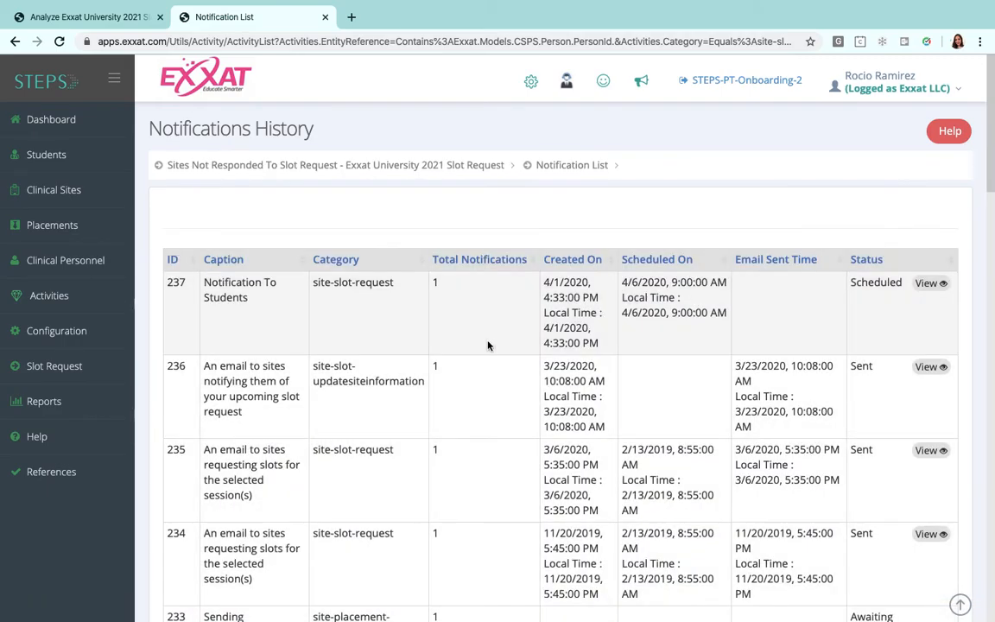
drag(202, 277, 281, 290)
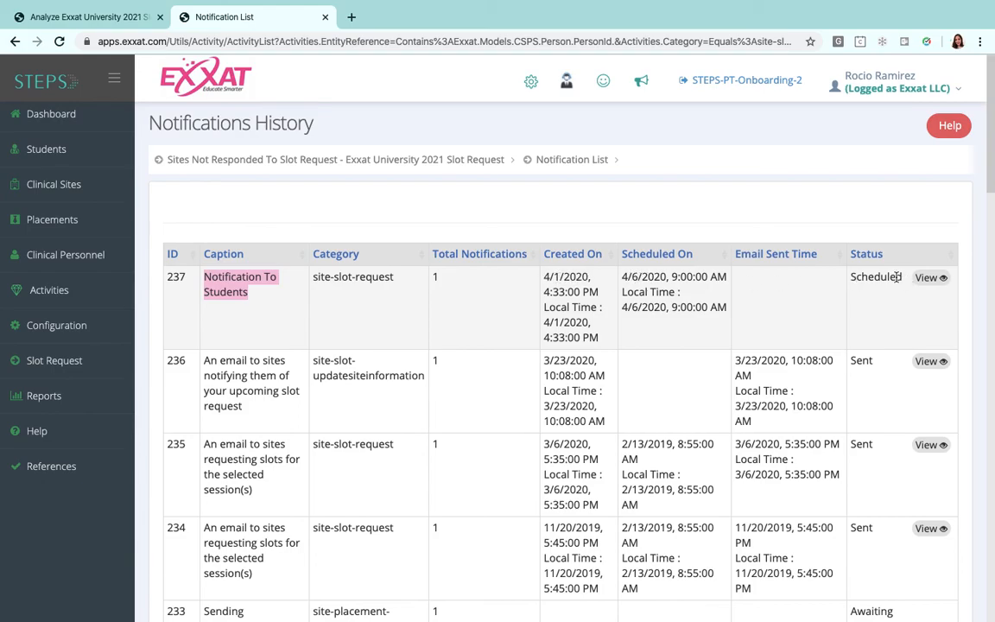
click(930, 278)
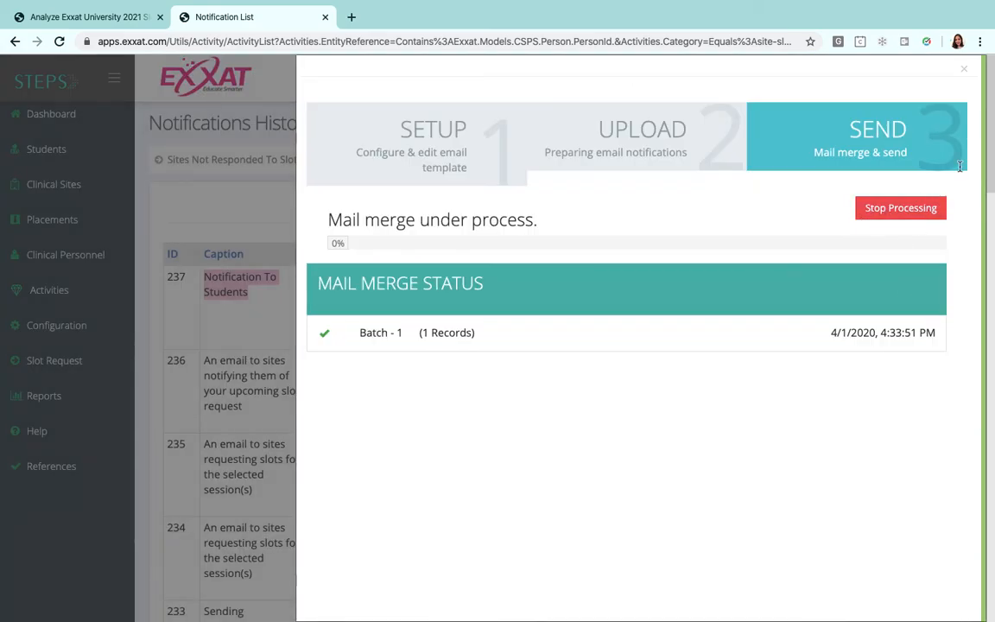
click(964, 71)
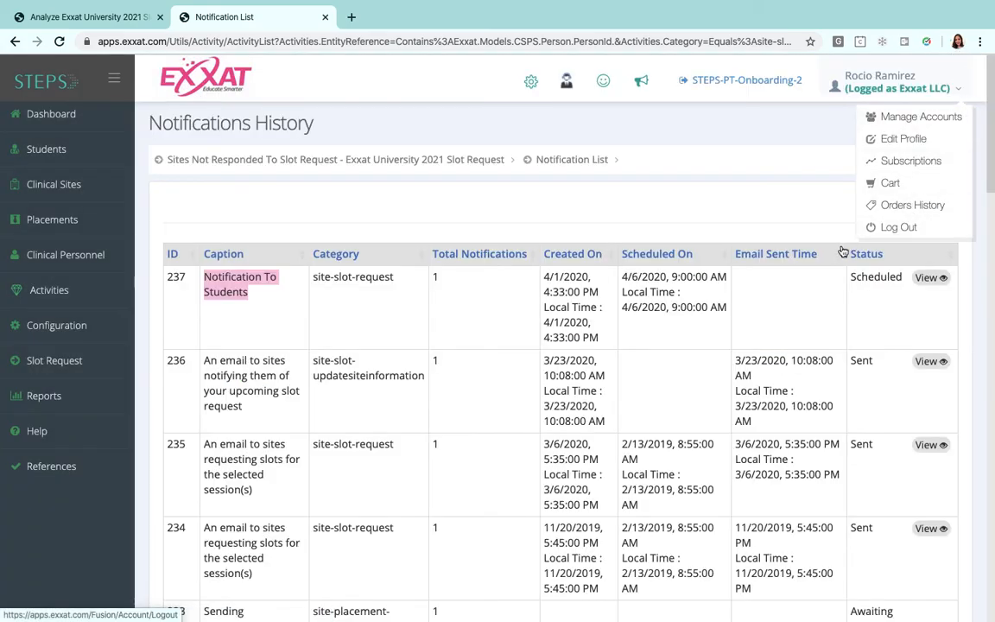